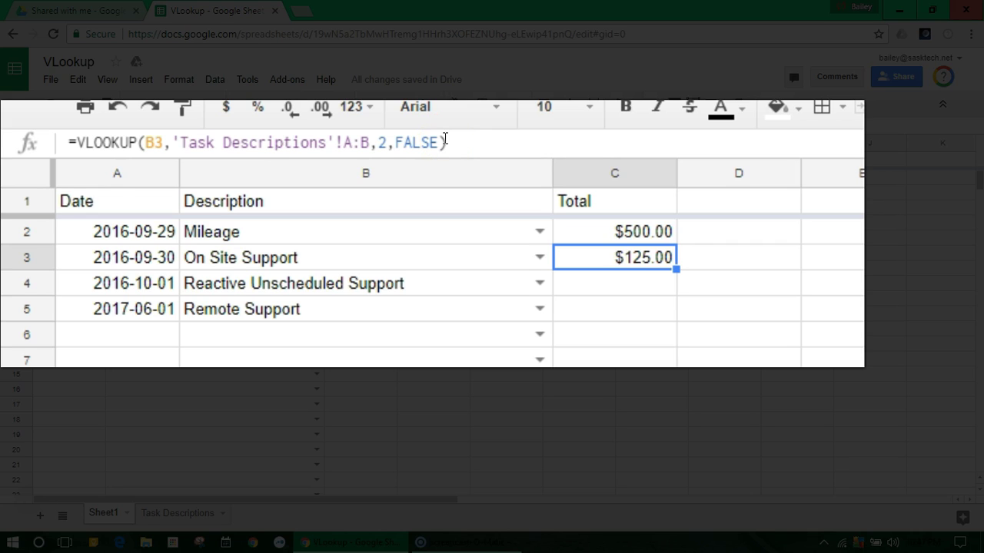
- Inspect the empty row 4 total, the C3 lookup formula, and the Task Descriptions sheet
click(589, 285)
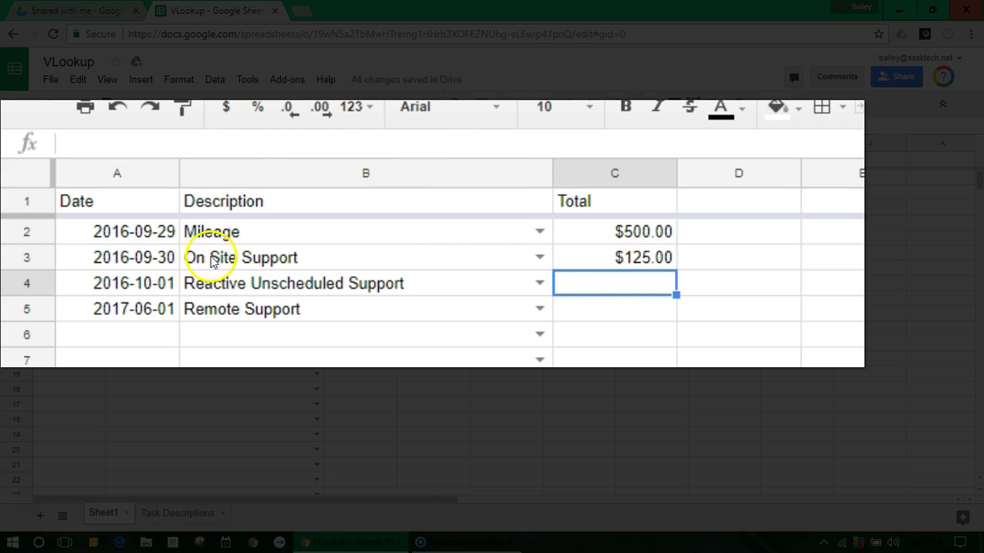
click(621, 254)
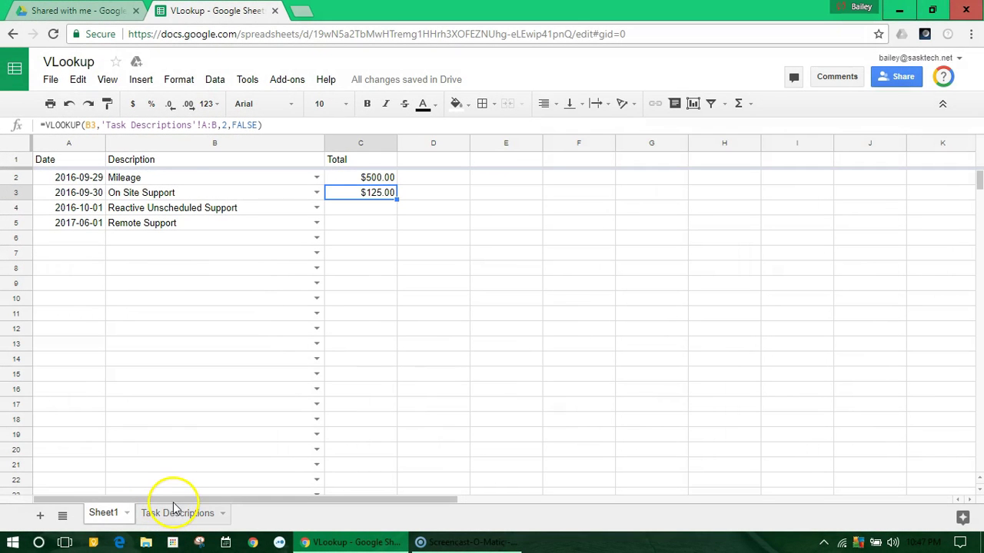
click(176, 512)
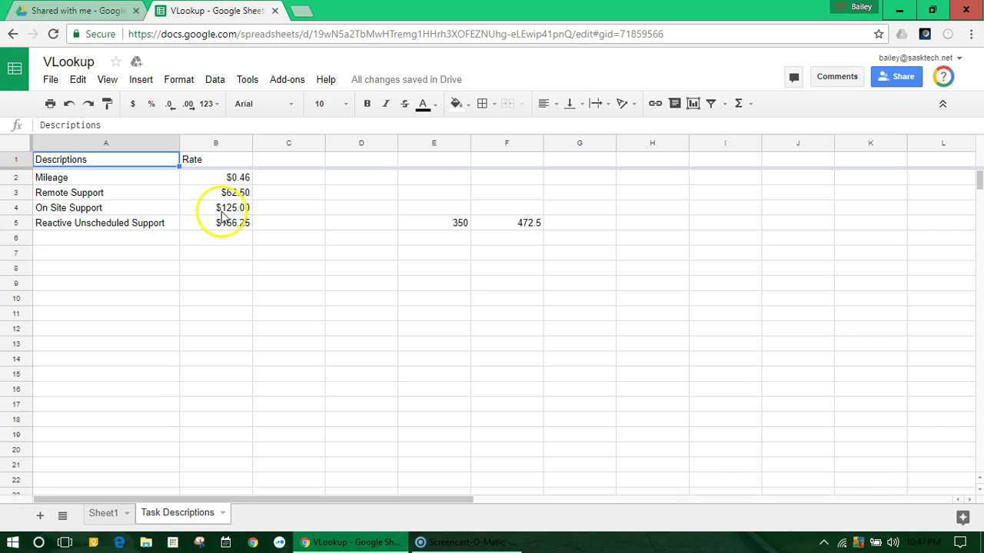
click(108, 512)
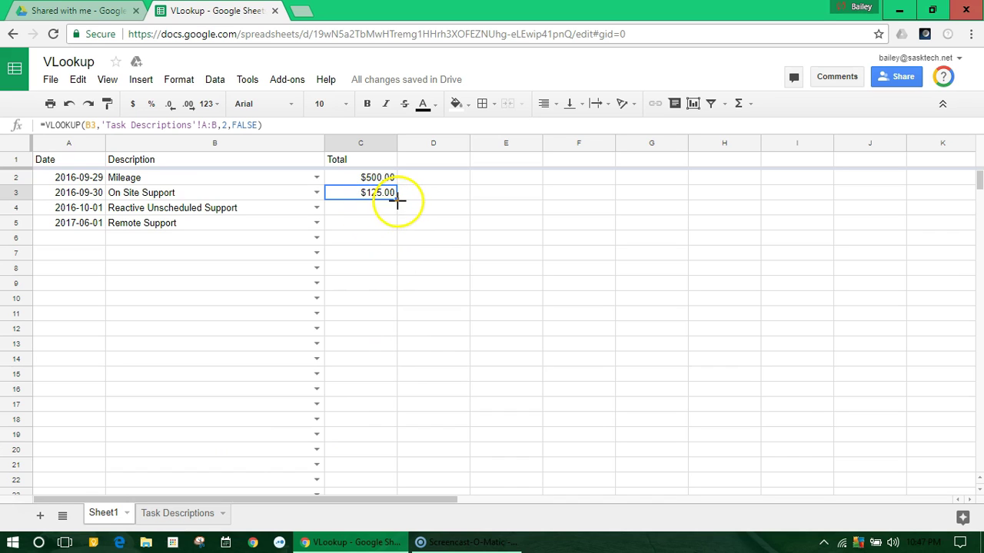
- Copy C3's lookup formula down to row 5, then clear it from C4 and C5
drag(397, 199, 394, 224)
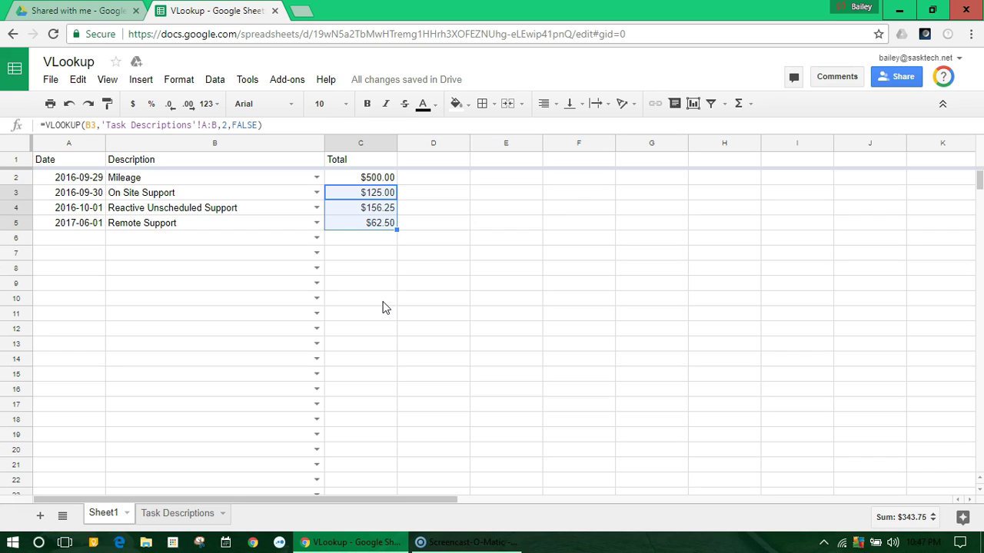
click(362, 213)
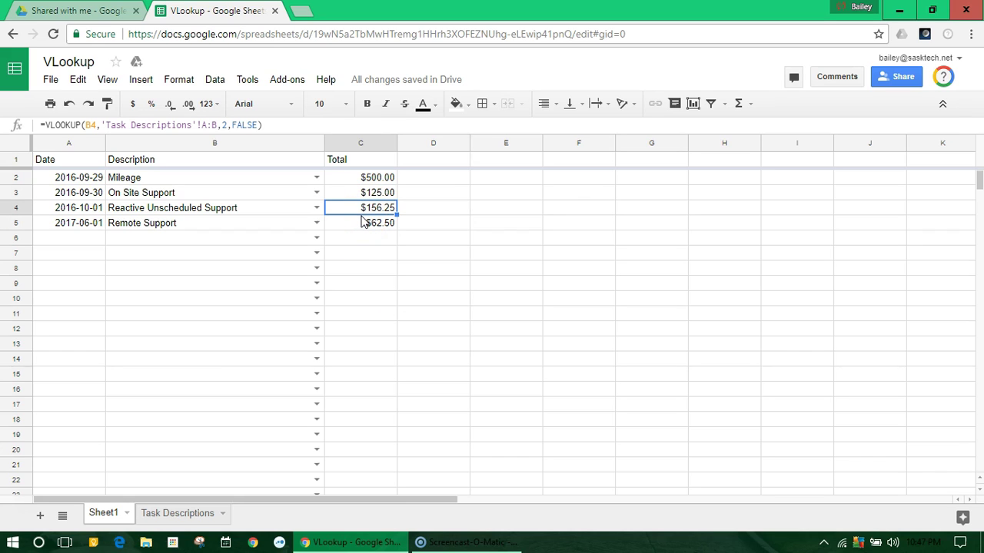
key(Delete)
click(364, 222)
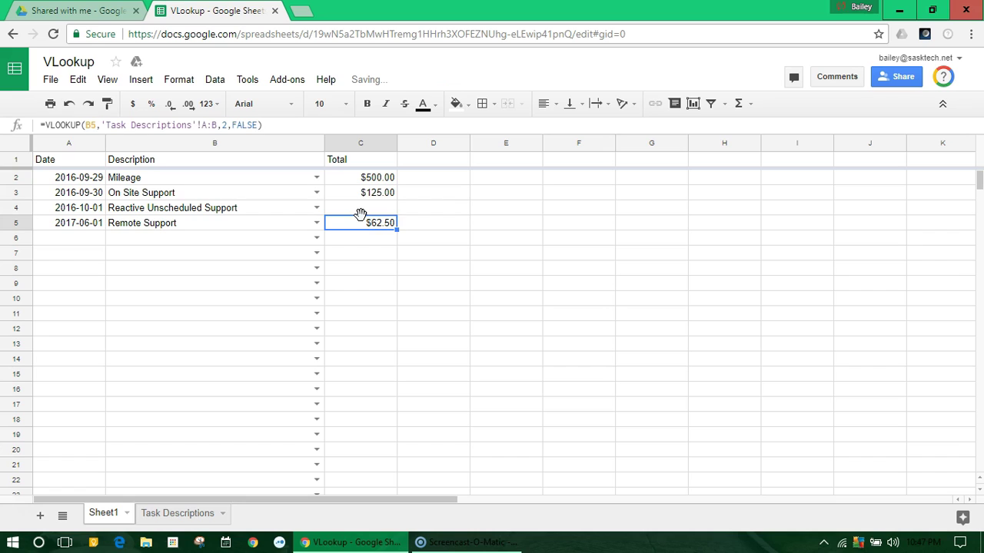
key(Delete)
- Begin C4's formula as =VLOOKUP(B4, using the row 4 description as the search key
click(362, 213)
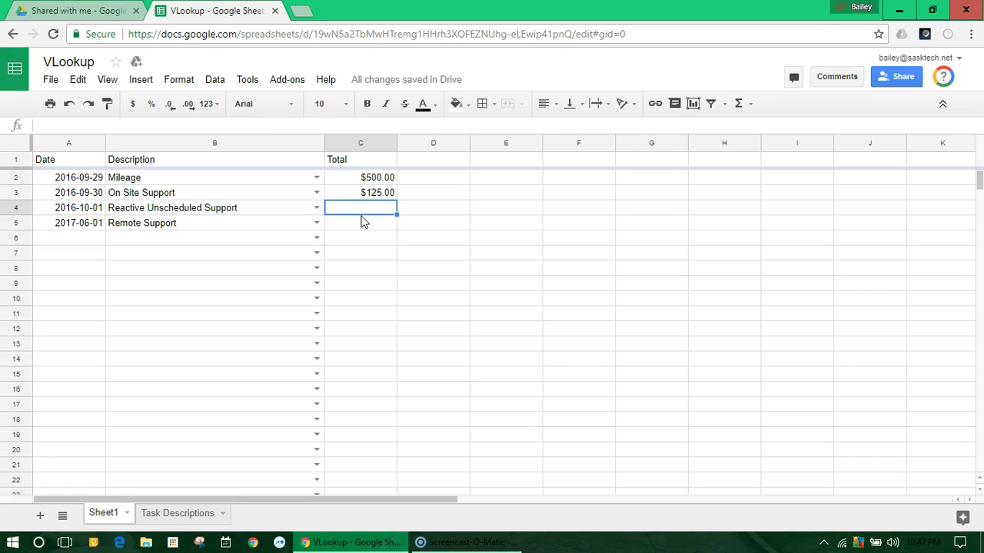
text(=)
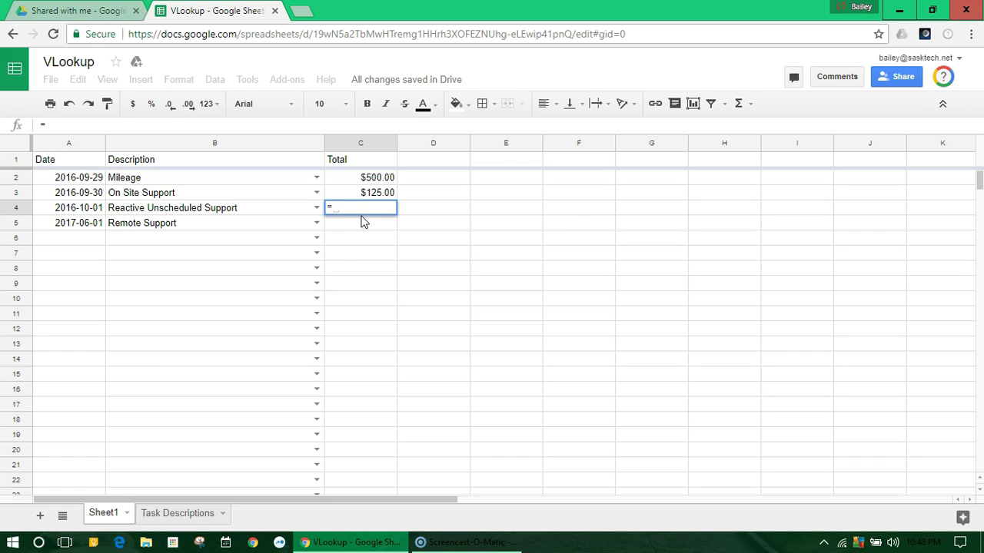
text(vl)
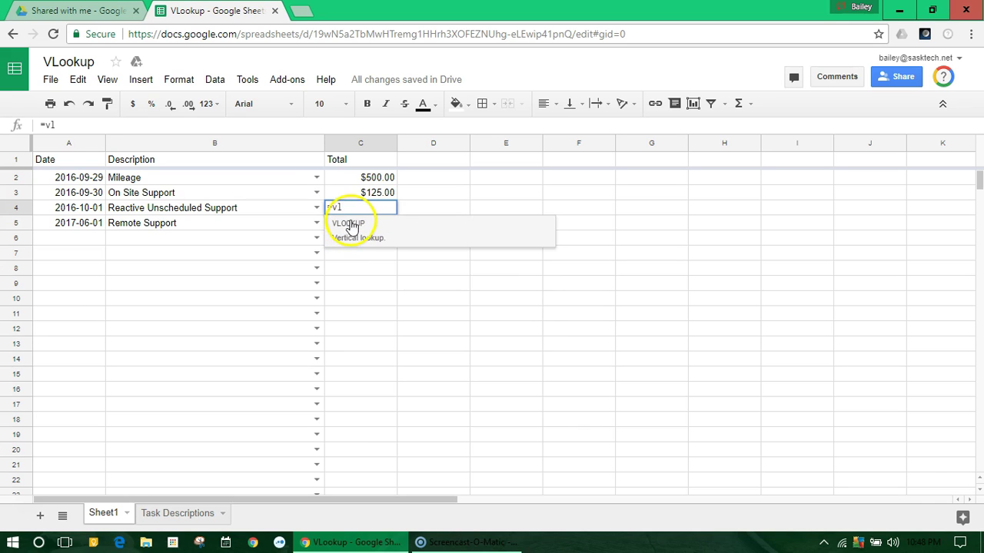
click(353, 234)
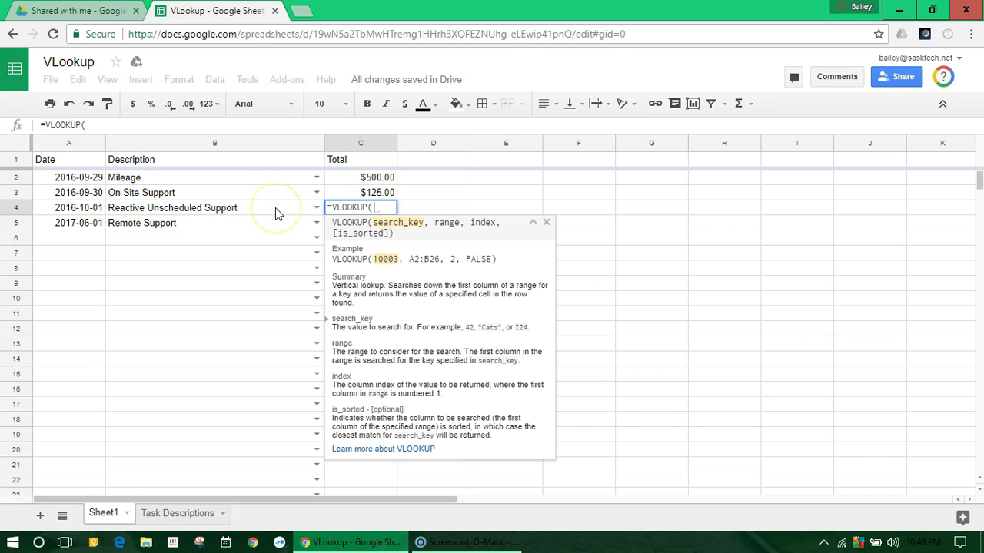
text(Re)
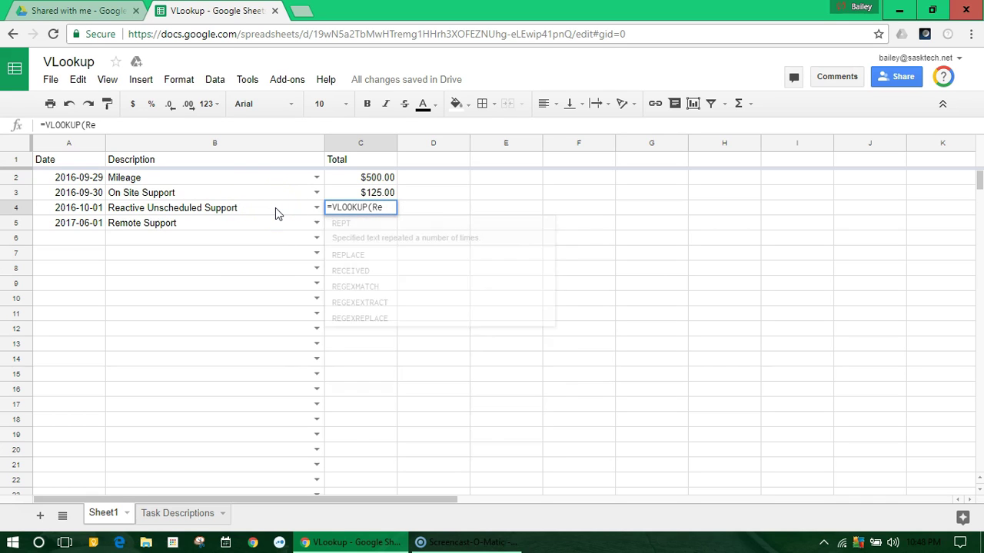
key(BackSpace)
key(BackSpace)
text(")
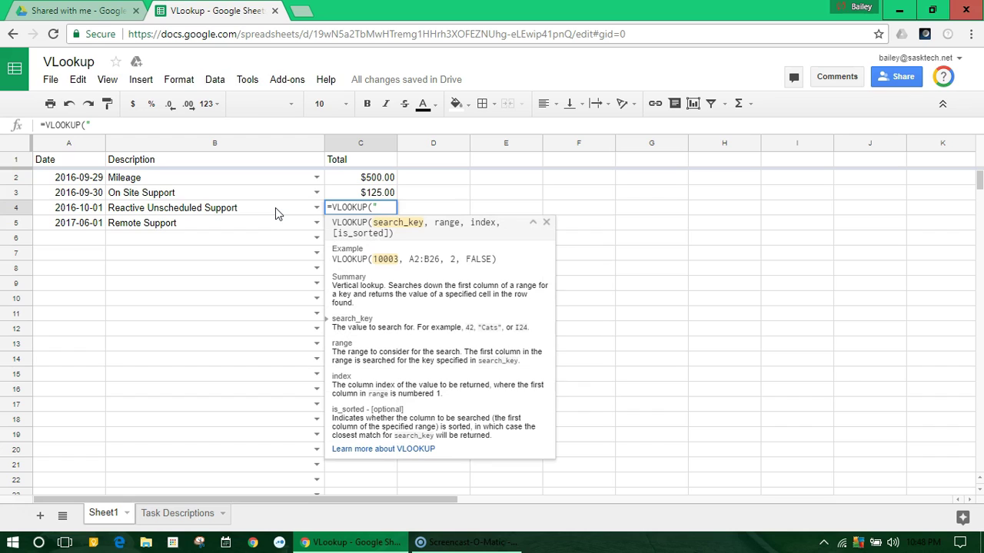
key(BackSpace)
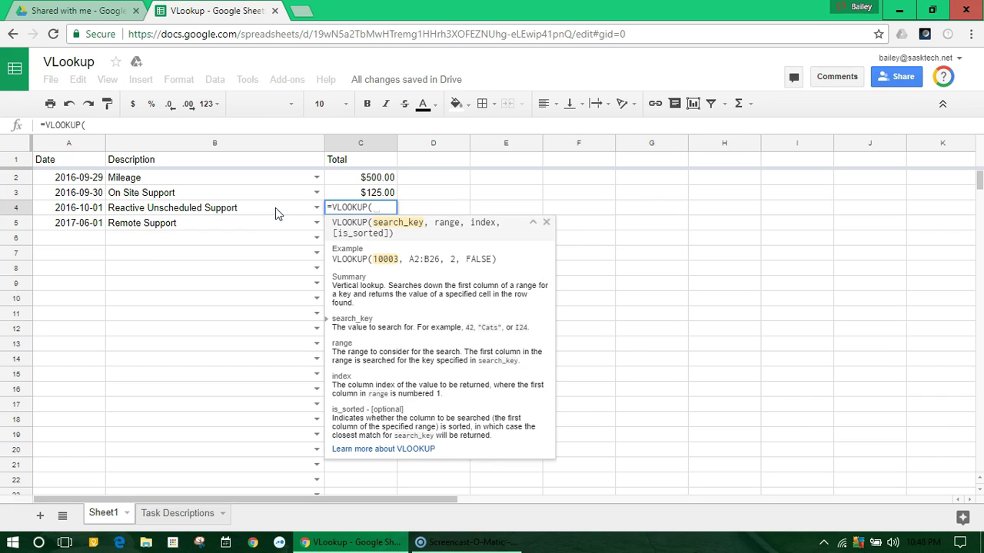
click(266, 208)
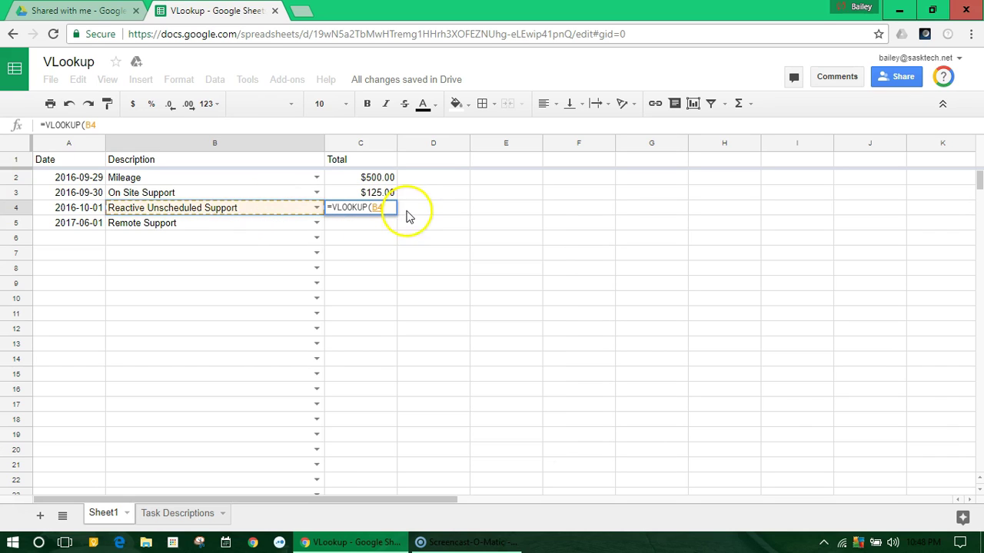
- Add 'Task Descriptions'!A:B as the lookup range in C4's VLOOKUP formula
text(,)
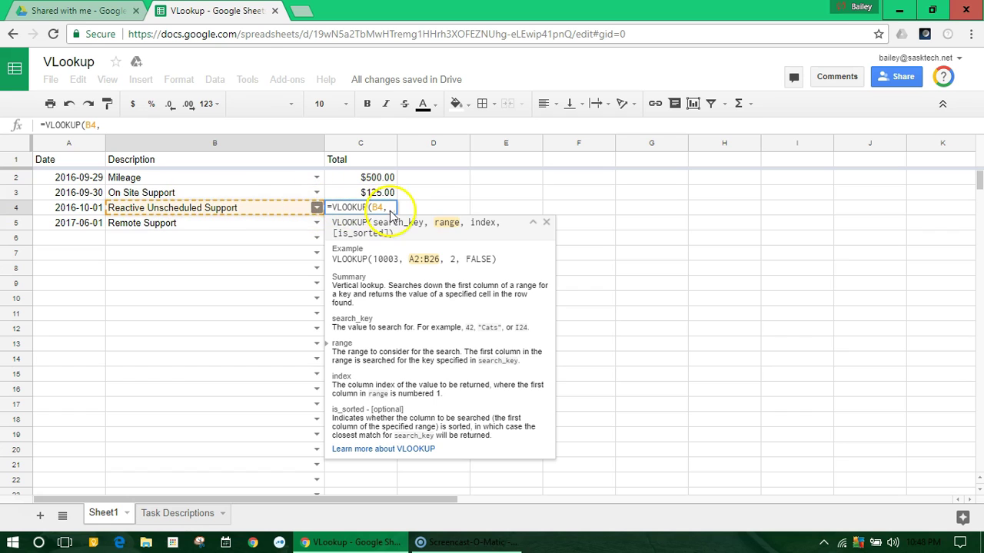
click(177, 515)
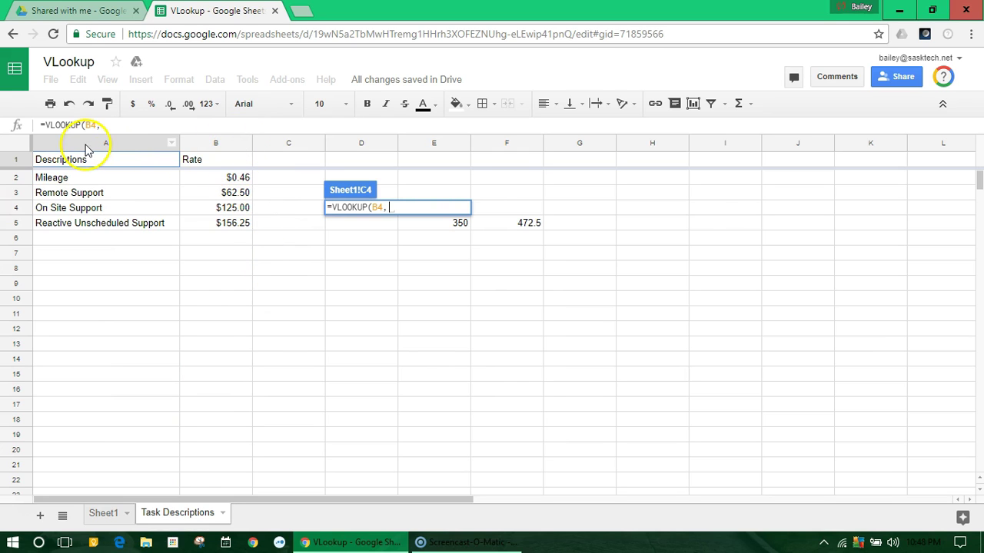
drag(84, 146, 218, 151)
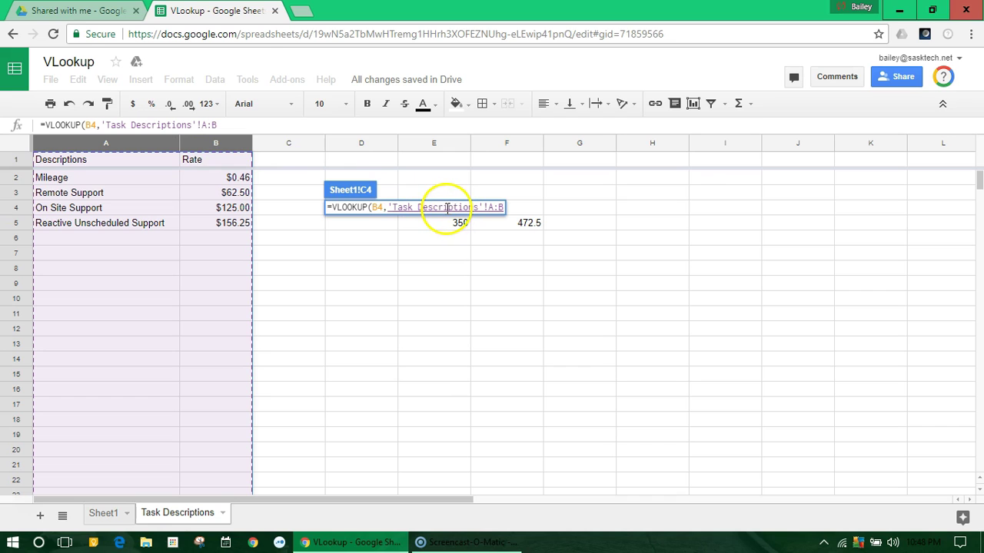
click(104, 514)
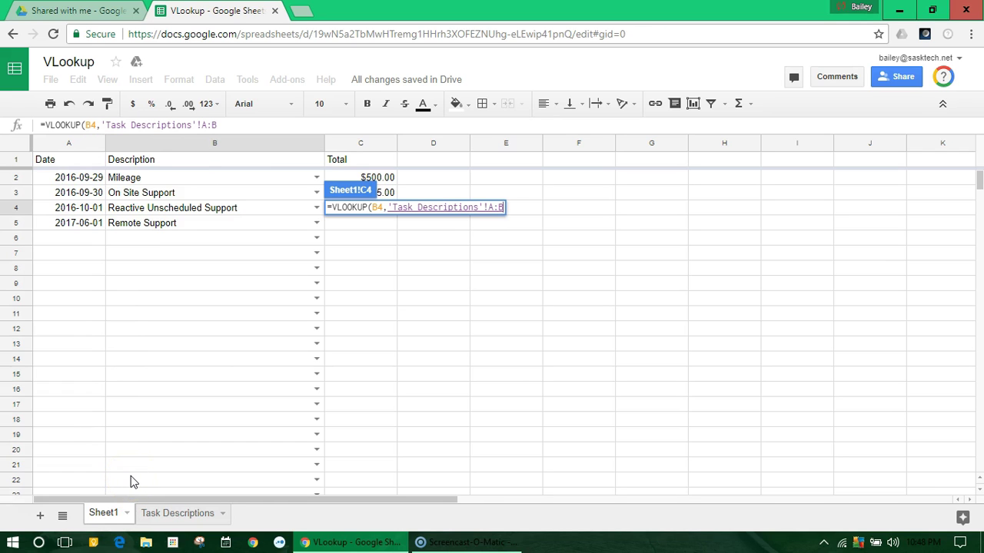
- Add column index 2 and FALSE for exact match to C4's VLOOKUP formula
text(,)
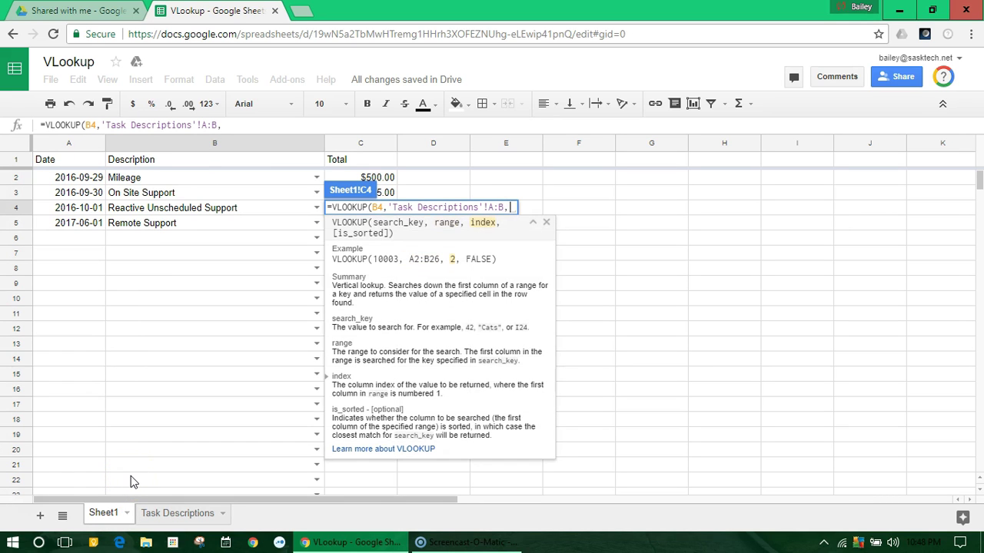
click(501, 206)
text(2)
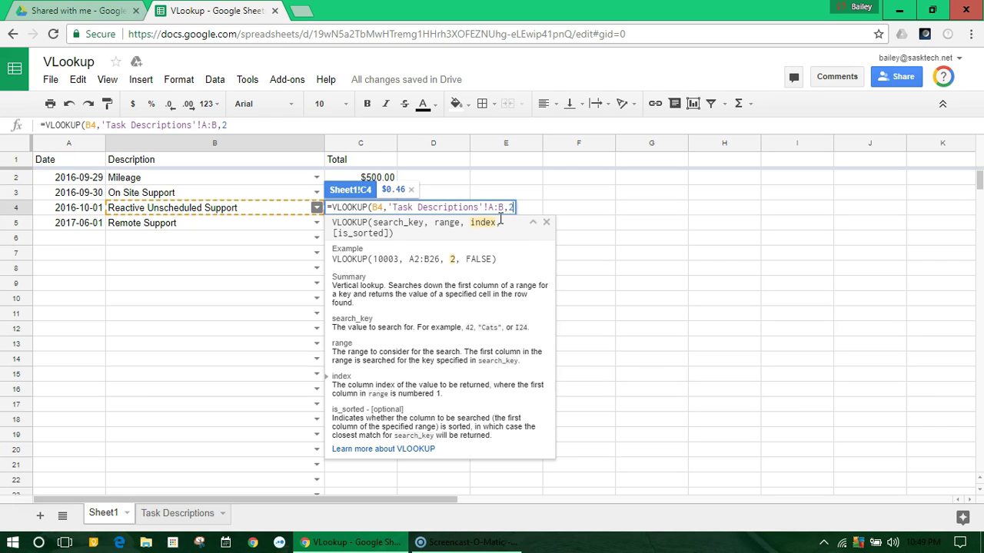
text(,)
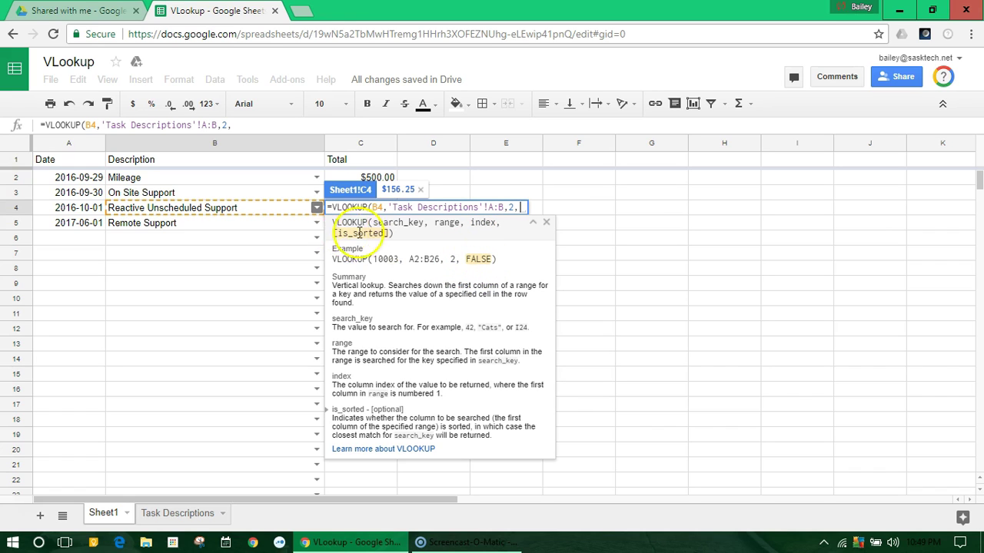
text(F)
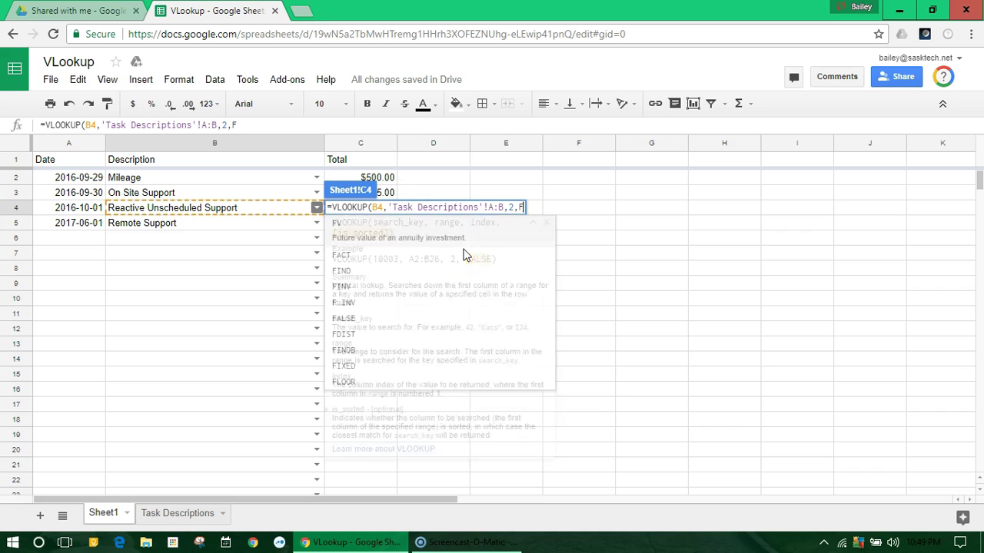
text(ALSE)
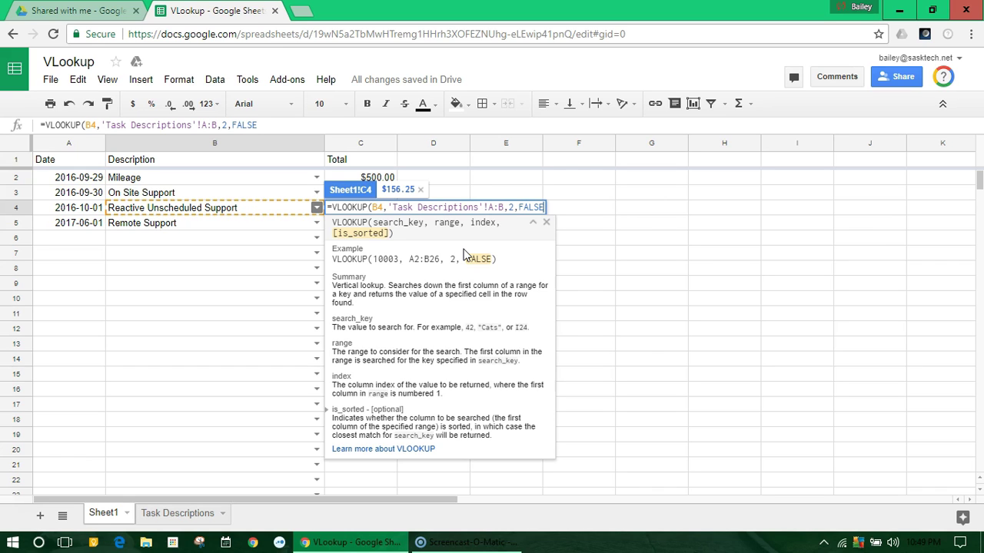
- Close and commit C4's VLOOKUP, showing $156.25, then view the Task Descriptions rates
text())
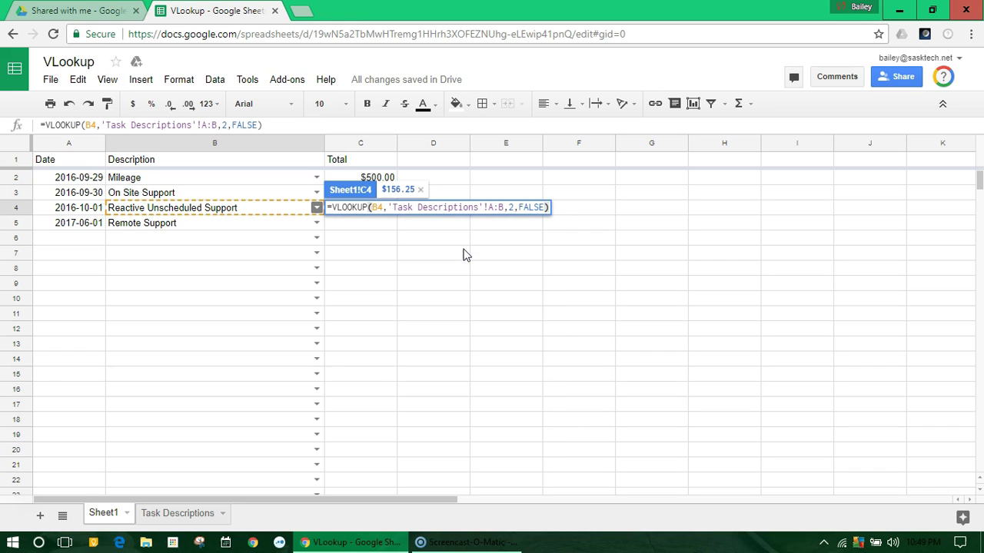
key(Return)
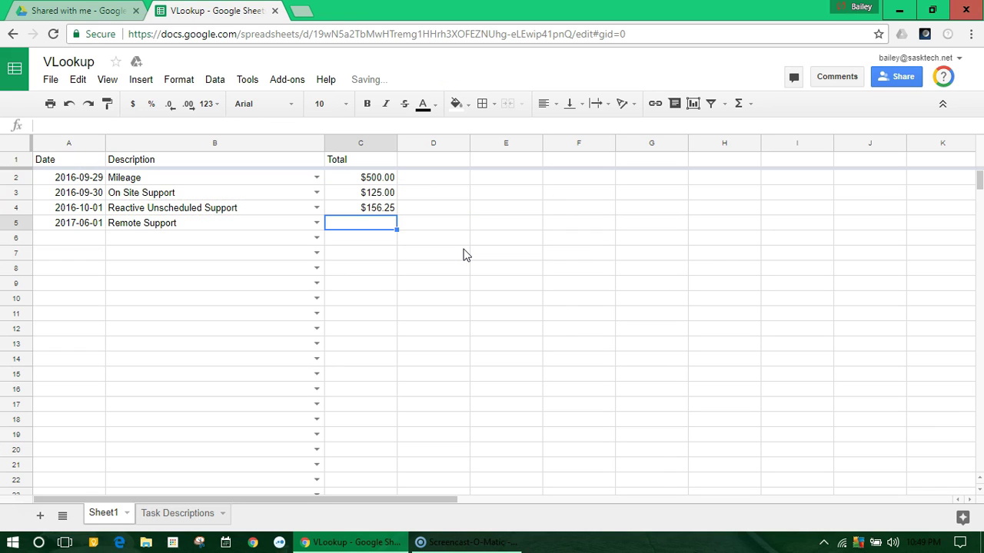
click(380, 209)
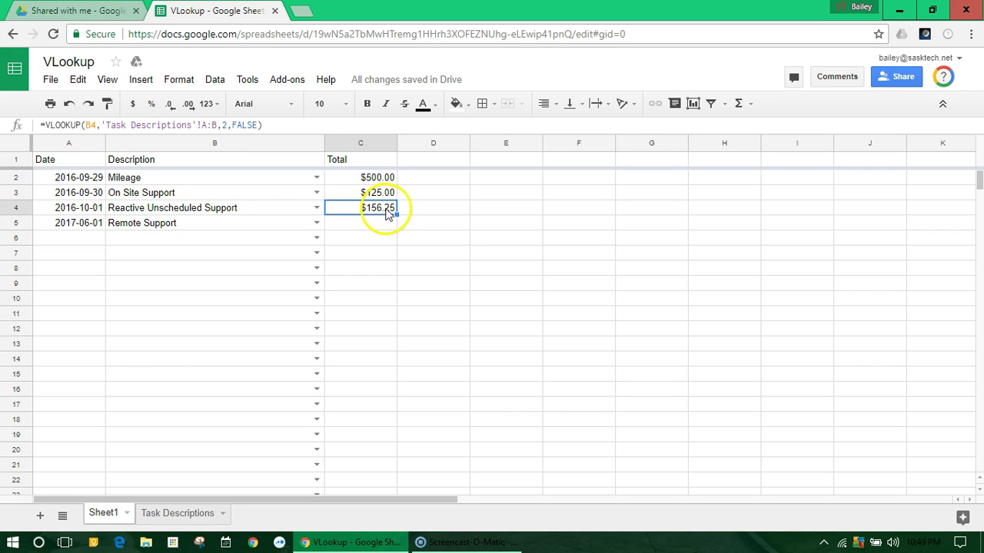
click(177, 513)
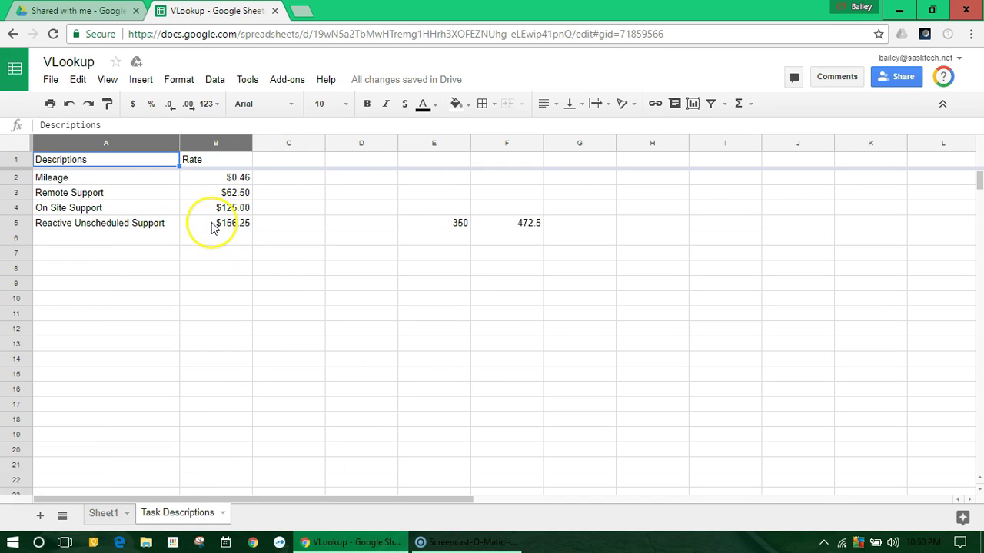
- Fill the rate lookup down C4:C21 and add headers Rate, QTY and Total Amount in C1:E1
click(104, 513)
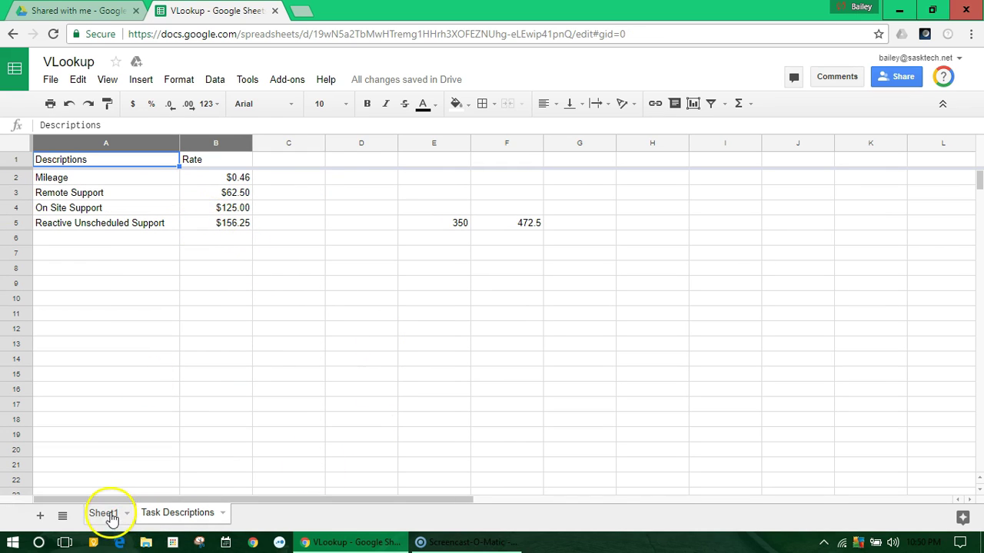
drag(396, 214, 387, 461)
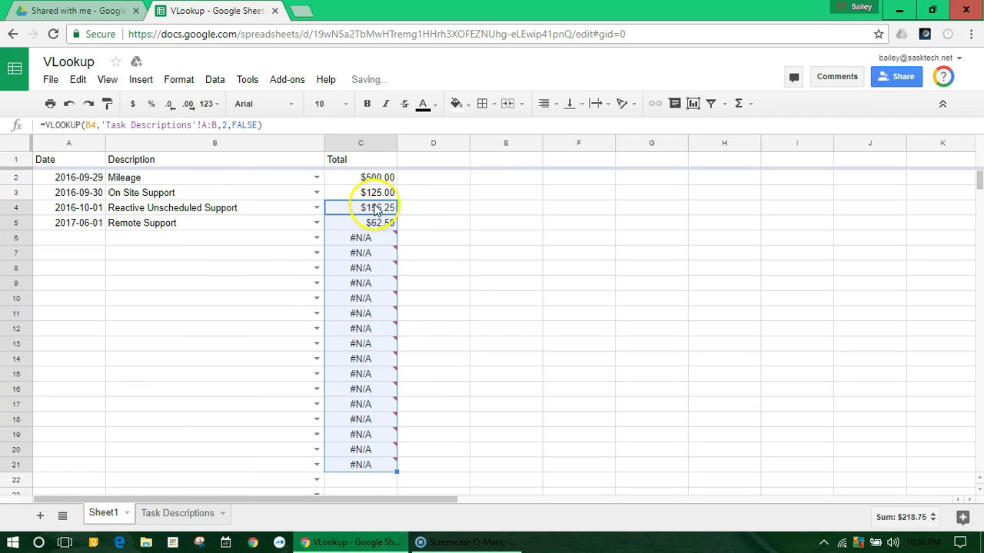
click(375, 160)
text(Rta)
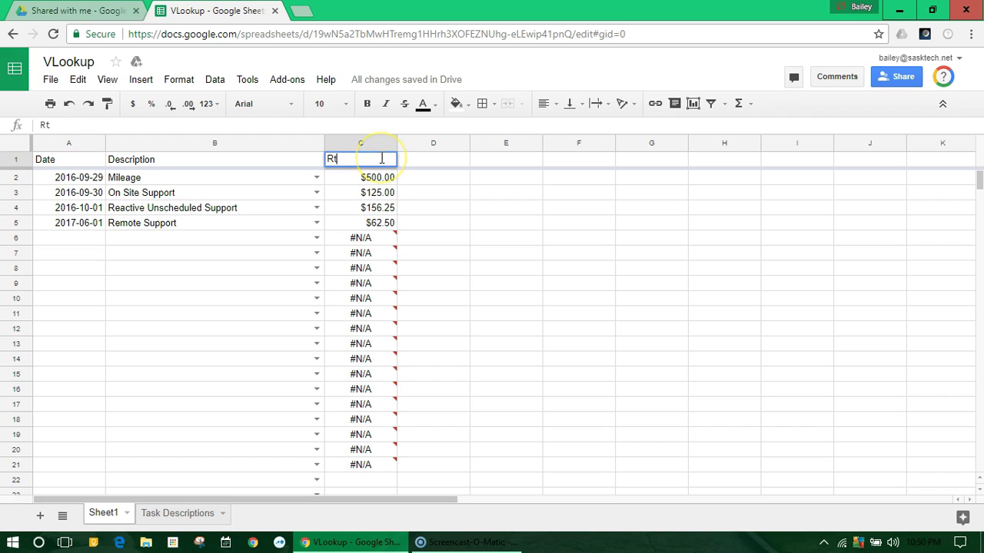
key(BackSpace)
key(BackSpace)
text(ate)
key(Tab)
text(QTY)
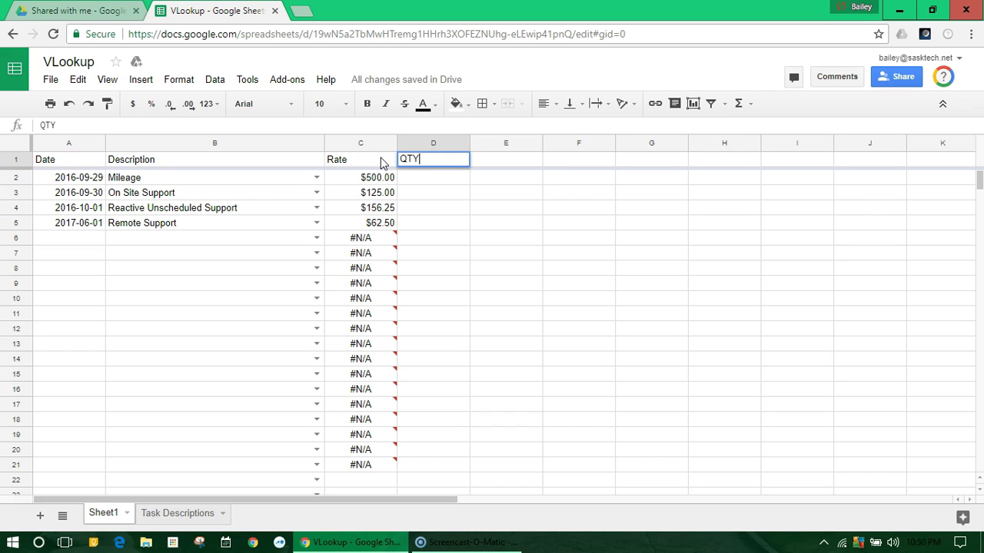
key(Tab)
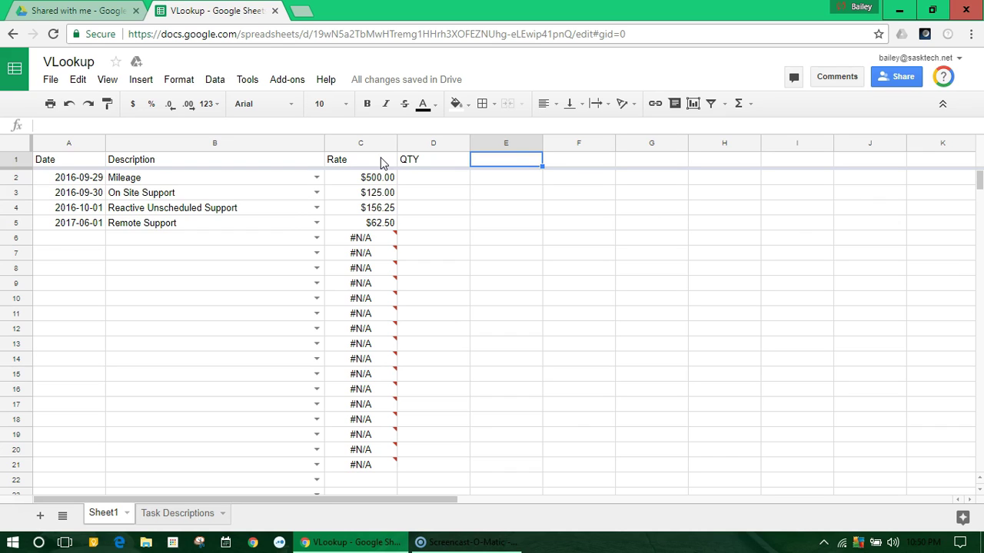
text(Total Am)
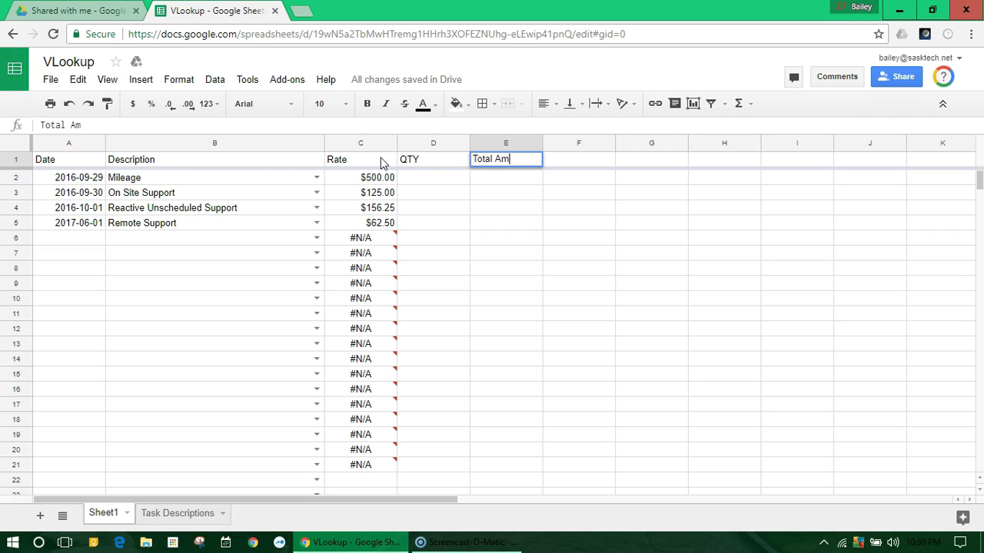
text(ount)
- Confirm the Total Amount heading and enter quantity 4 in Mileage's QTY cell
key(Return)
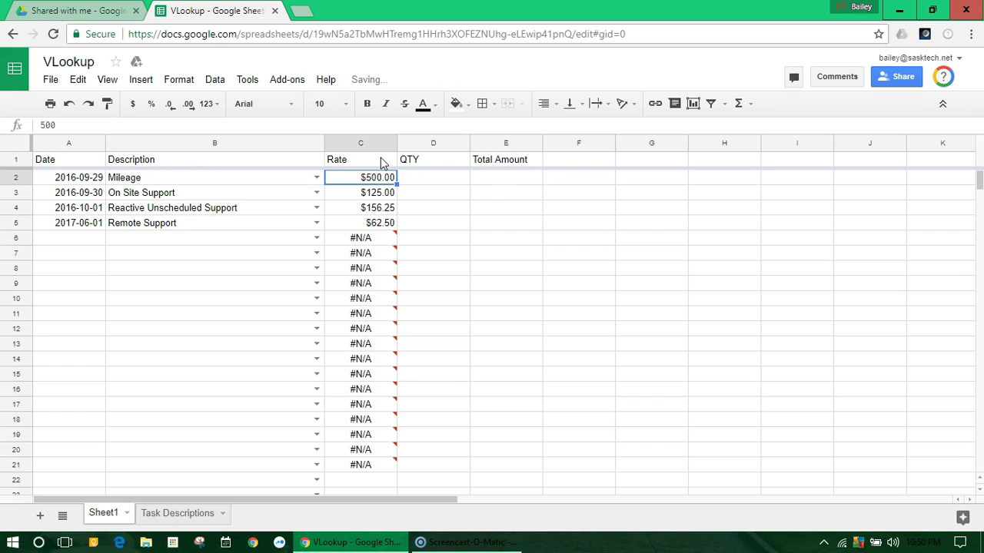
click(453, 186)
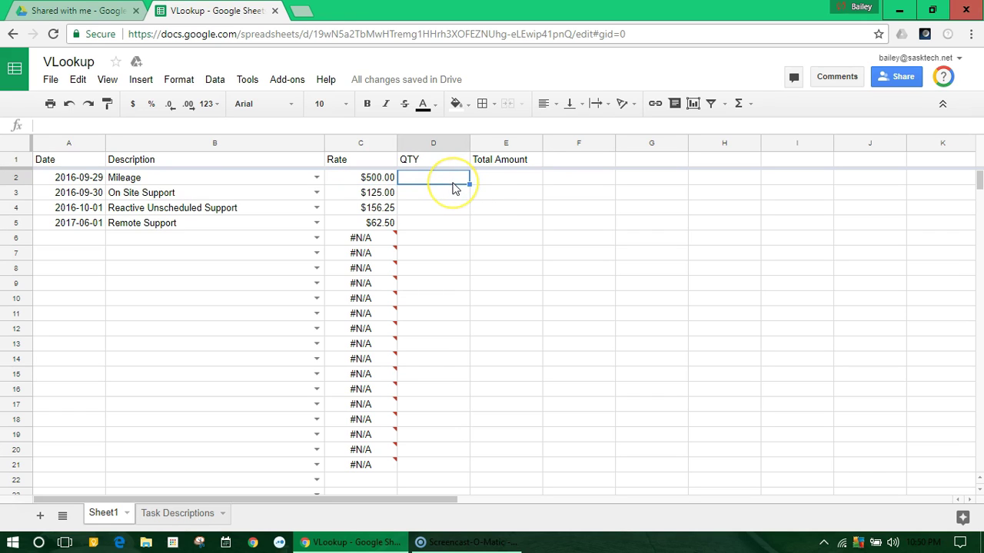
text(4)
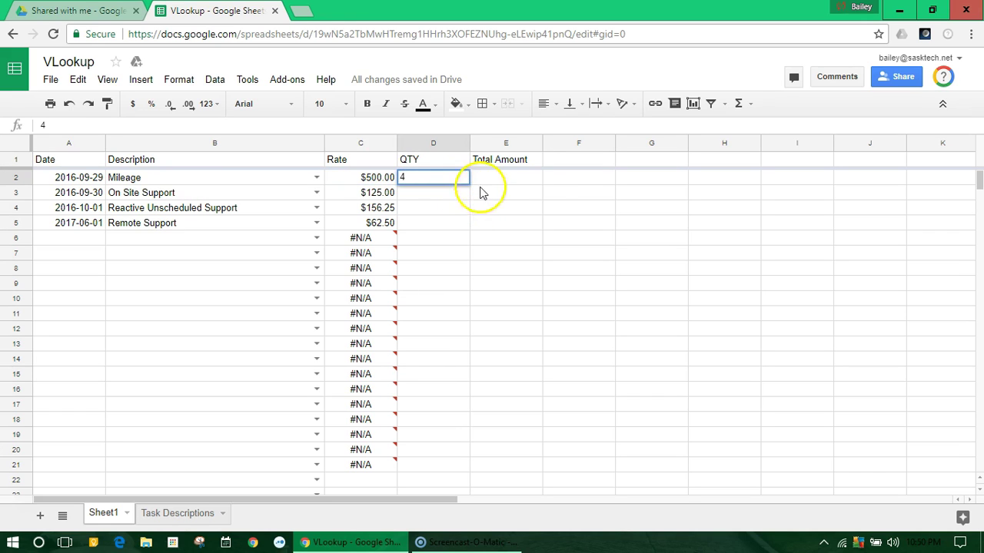
click(493, 185)
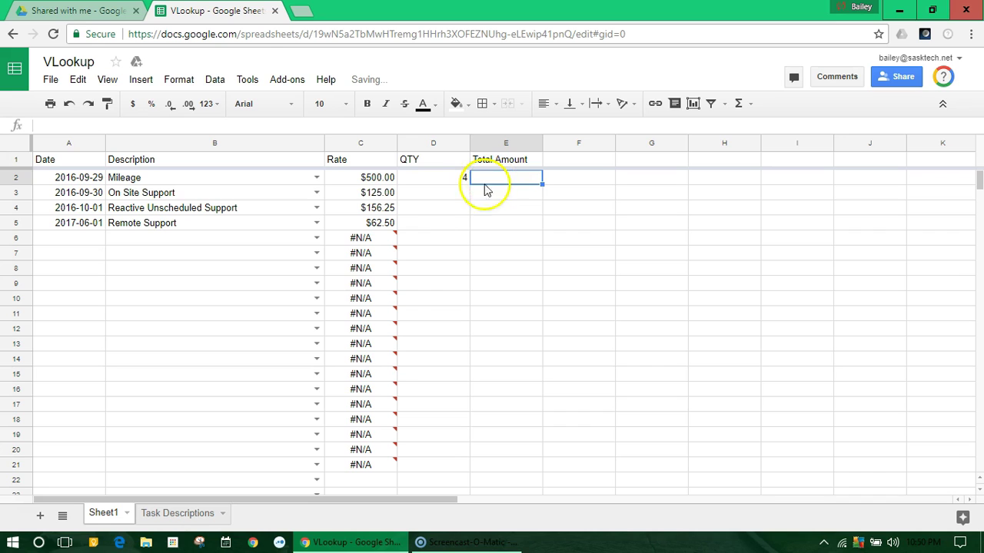
- Replace C2's typed 500 with C3's lookup formula so Mileage's rate shows $0.46
click(380, 192)
click(350, 178)
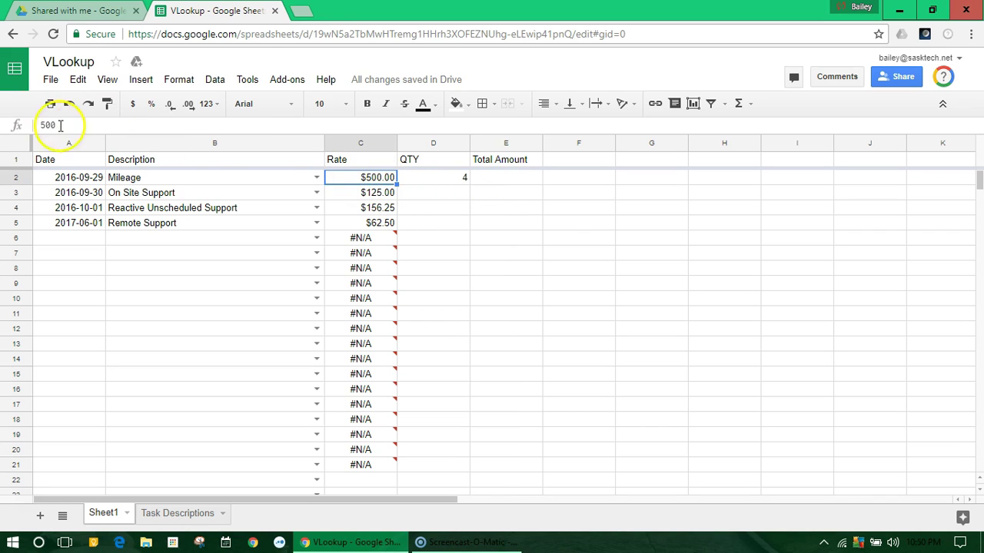
click(394, 193)
drag(396, 198, 391, 179)
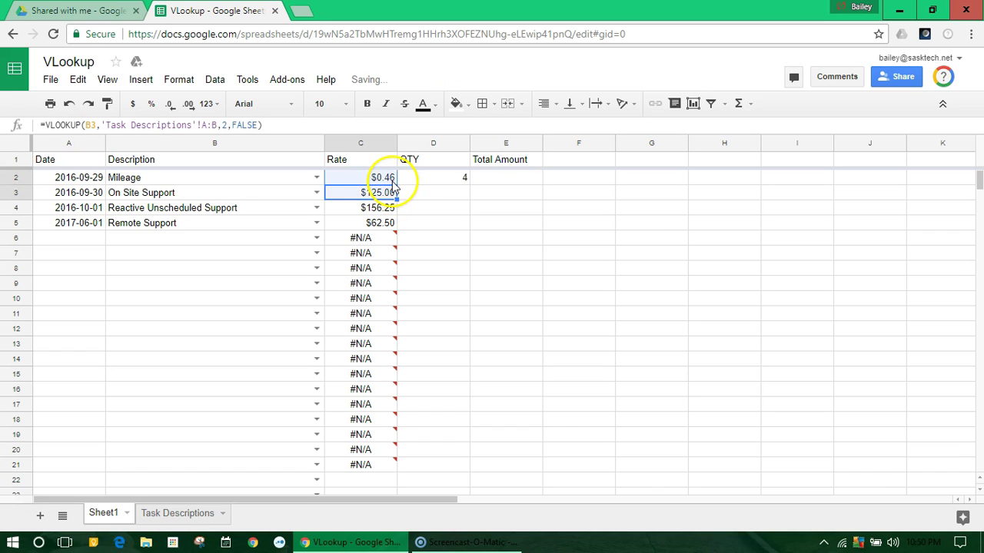
click(440, 182)
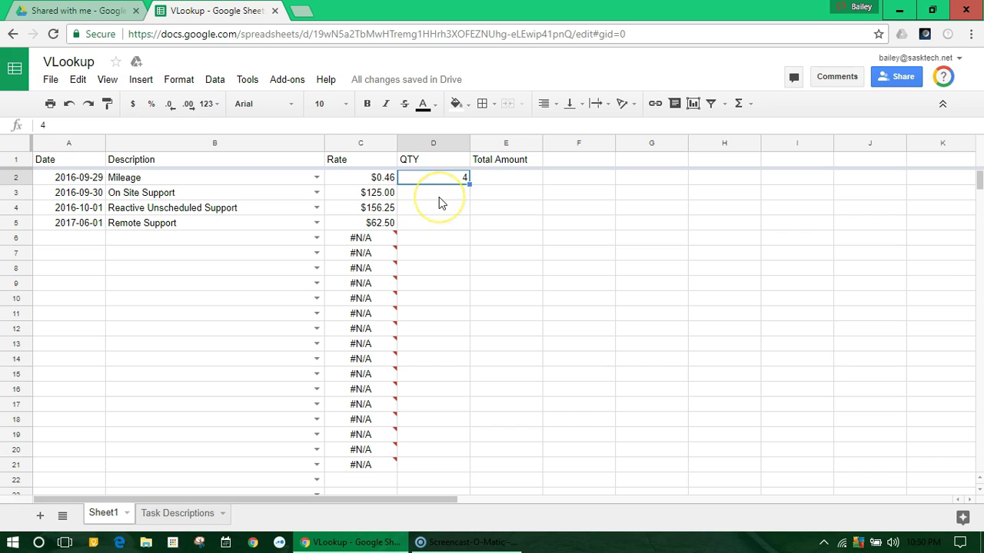
- Set Mileage's QTY to 100 and enter =D2*C2 as the Total Amount in E2
text(100)
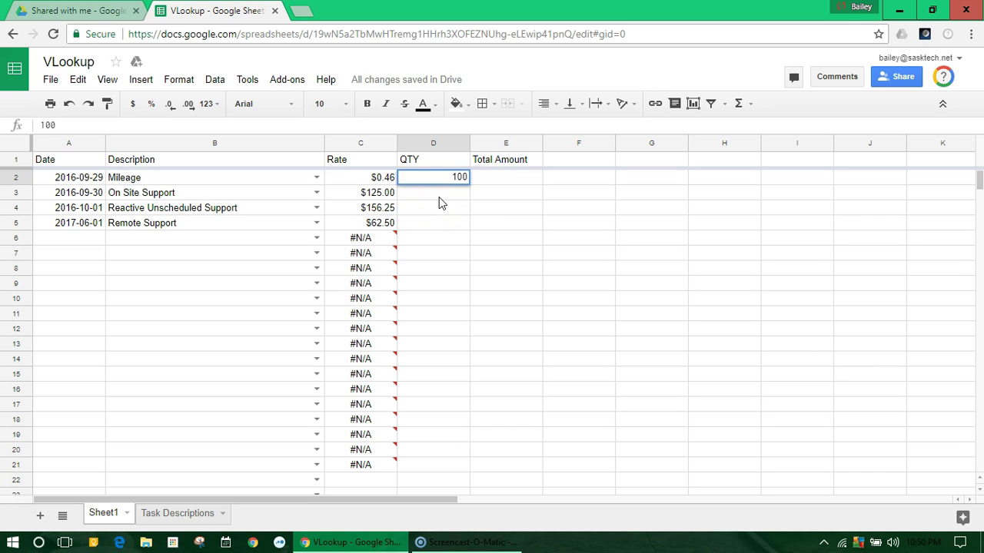
key(Tab)
text(=)
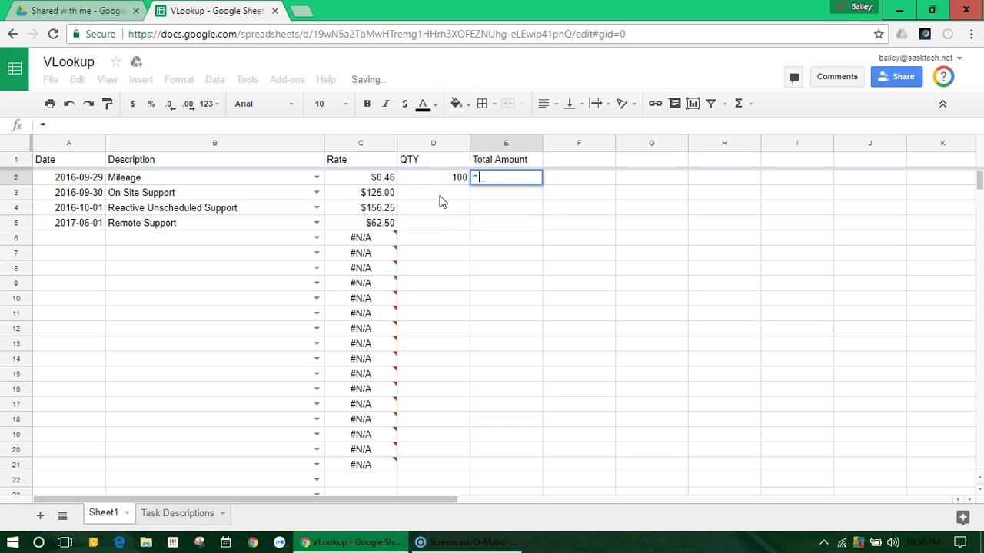
click(450, 182)
text(*)
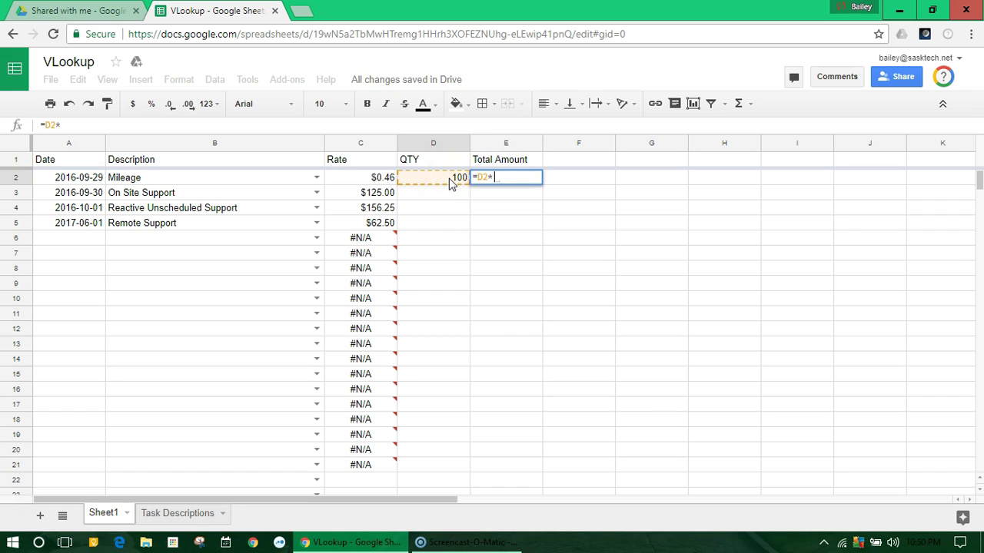
click(382, 179)
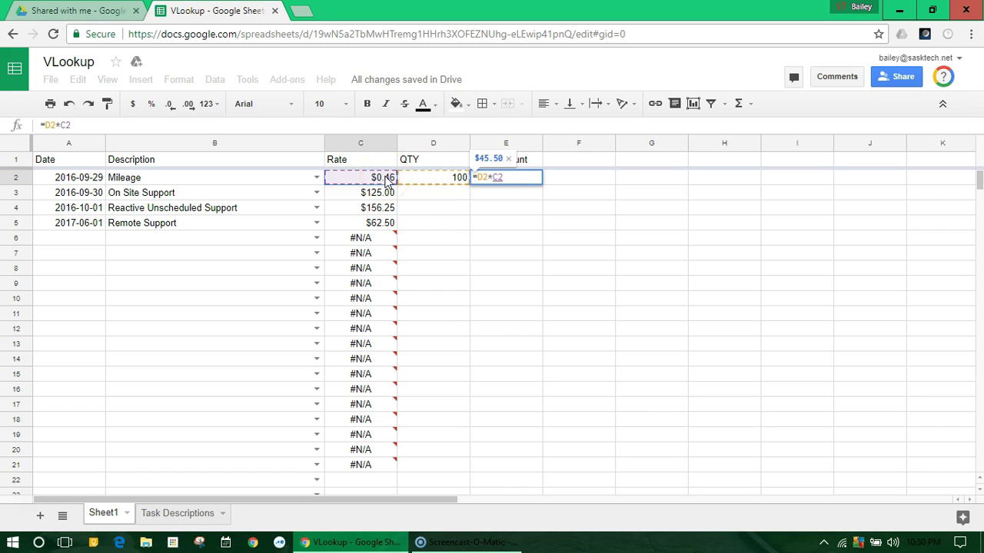
key(Return)
- Enter quantities 3, 4, 3 in D3:D5 and fill the total formula down to E5
click(450, 179)
click(449, 195)
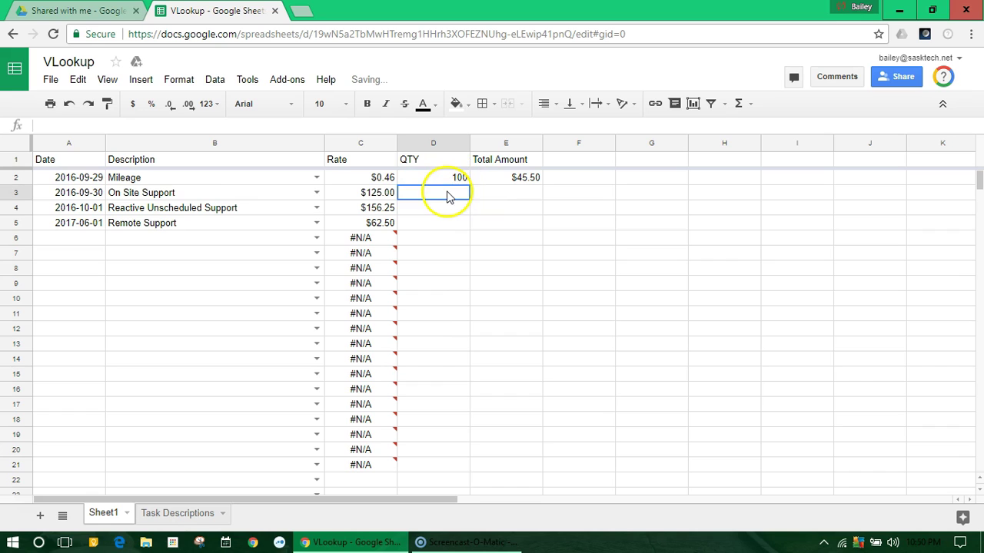
text(3)
key(Return)
text(4)
key(Return)
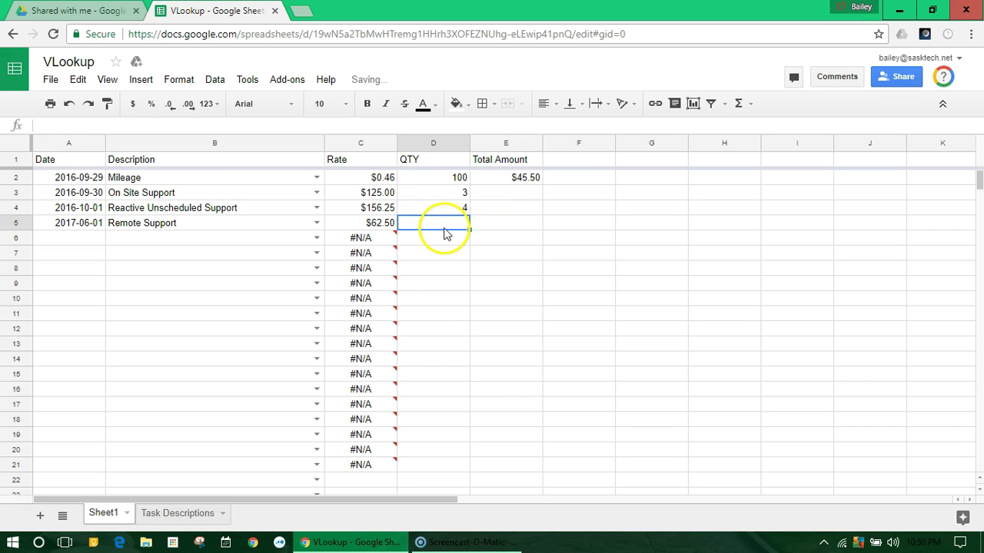
text(3)
click(524, 181)
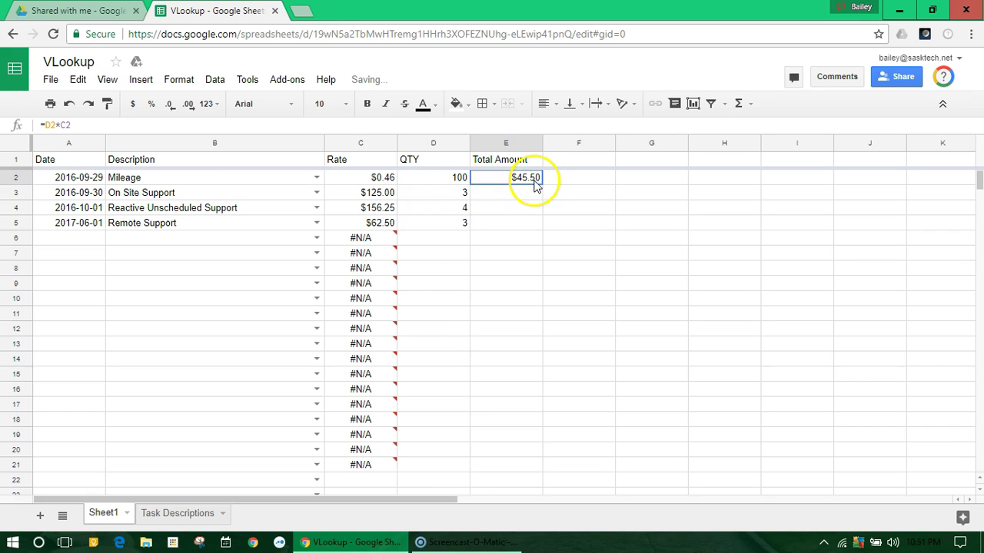
drag(540, 185, 540, 224)
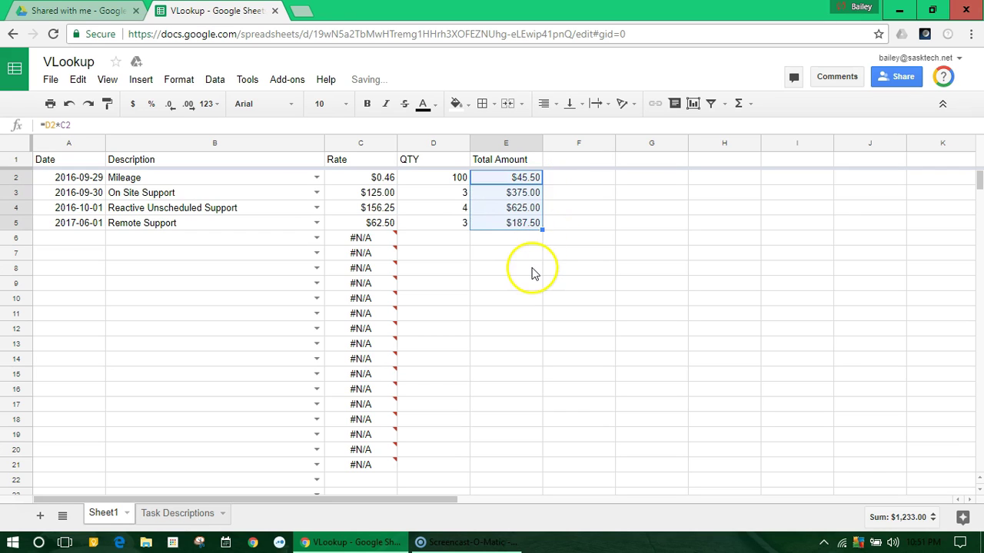
- Choose Remote Support, Mileage, Reactive Unscheduled Support and Remote Support for B6–B9 from the dropdowns
click(297, 240)
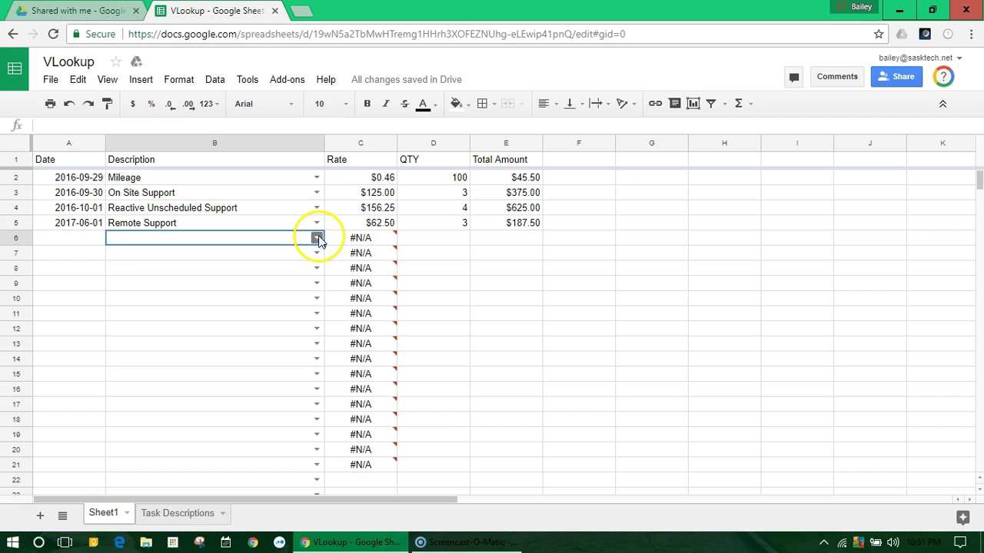
click(316, 238)
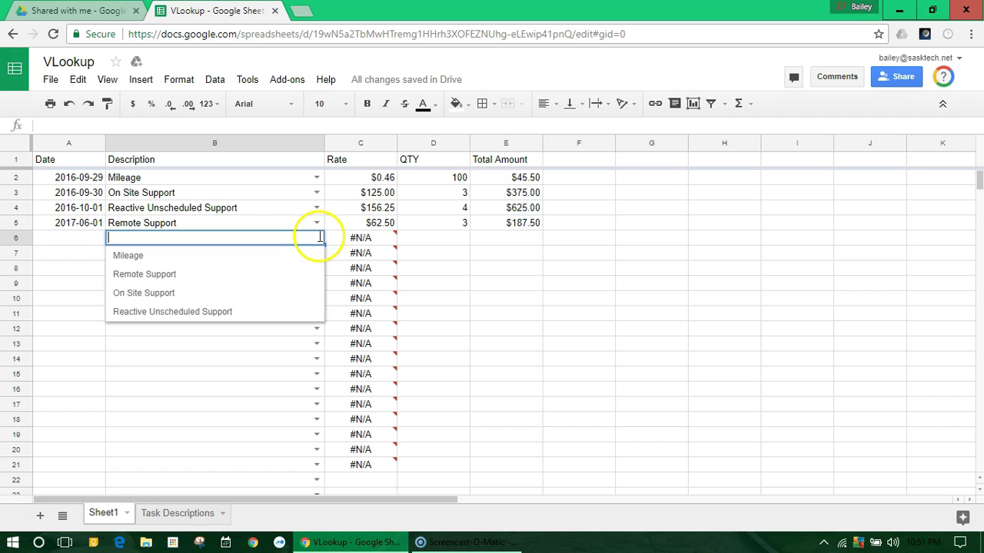
click(155, 277)
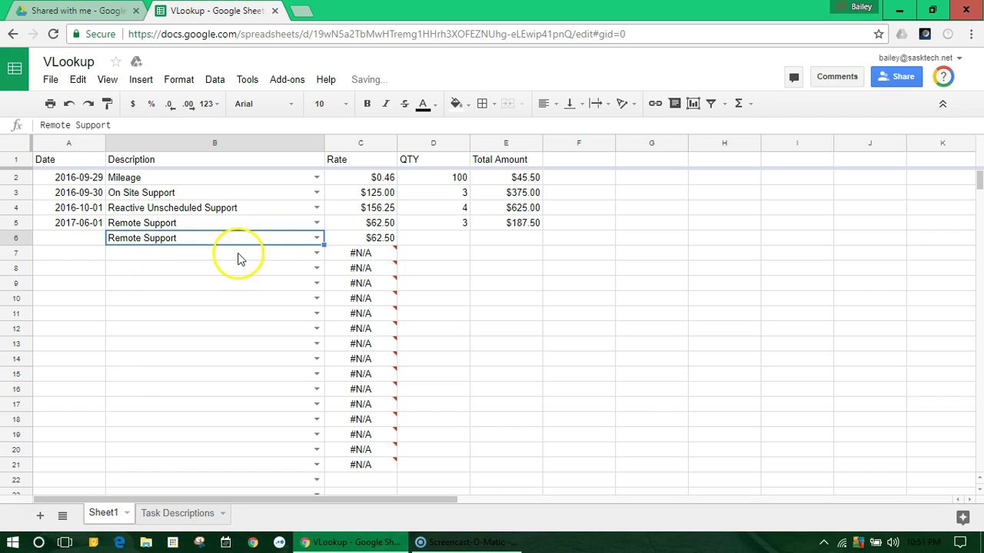
click(316, 252)
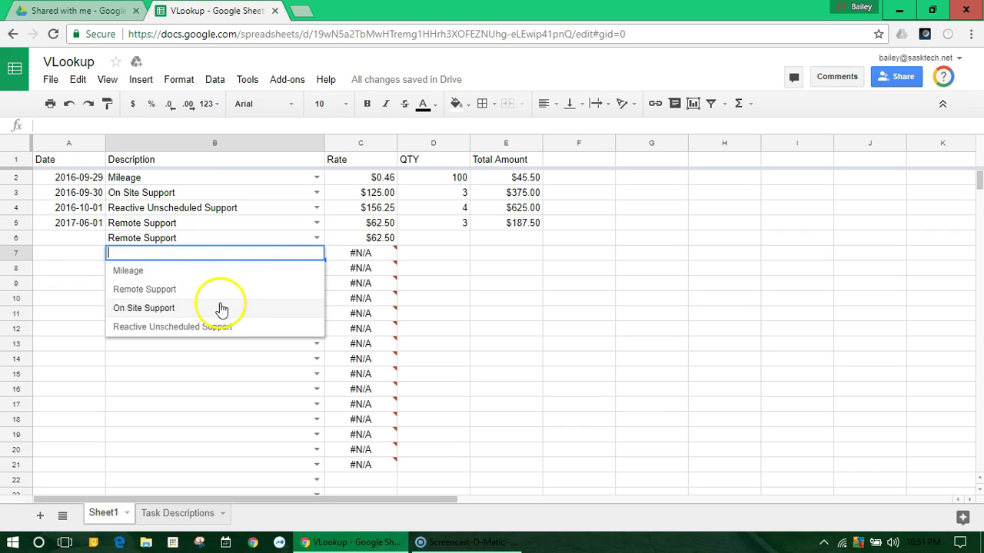
click(223, 271)
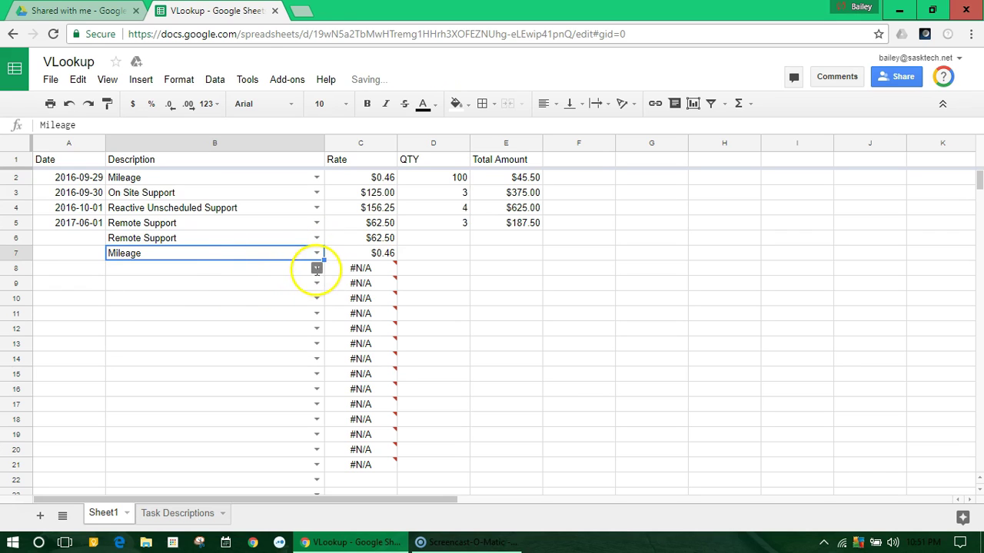
click(316, 267)
click(244, 342)
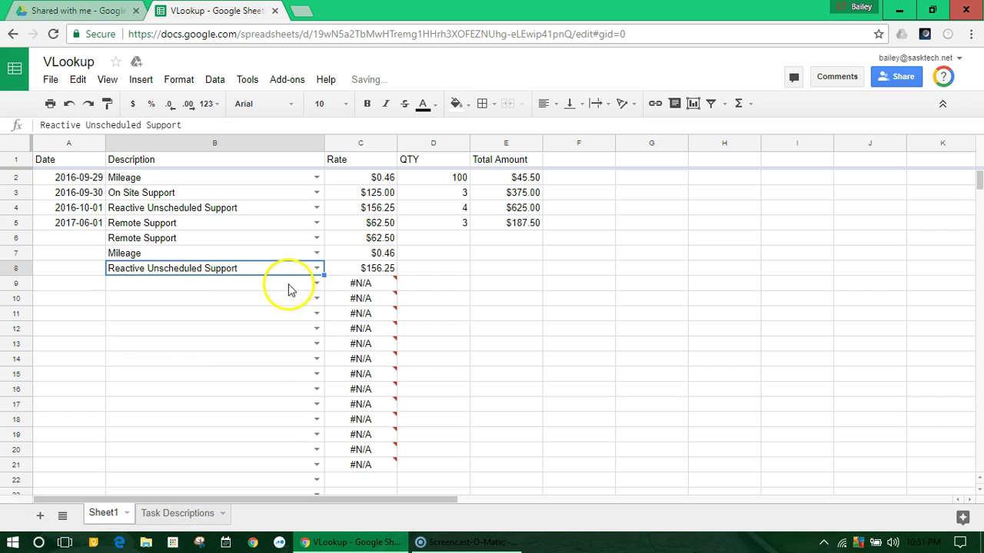
click(316, 283)
click(234, 326)
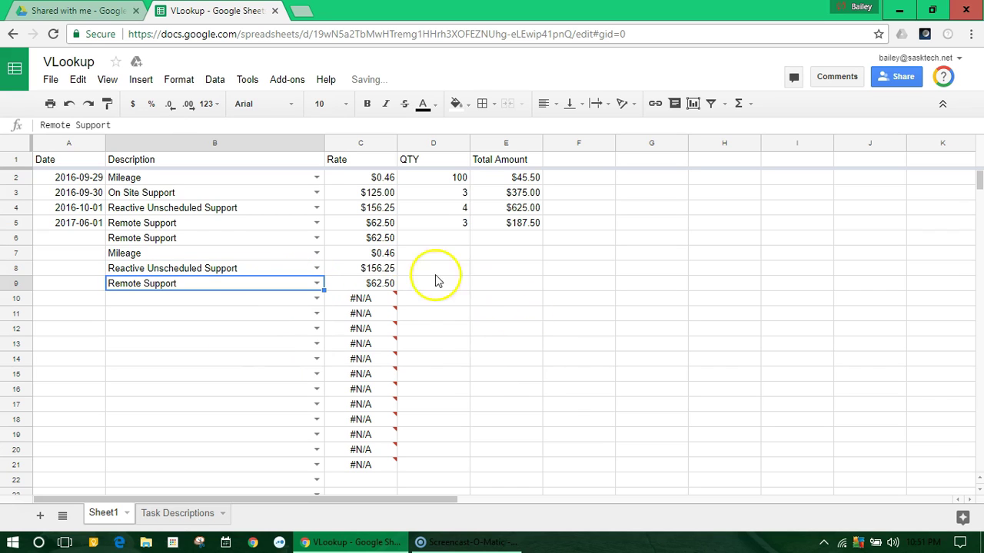